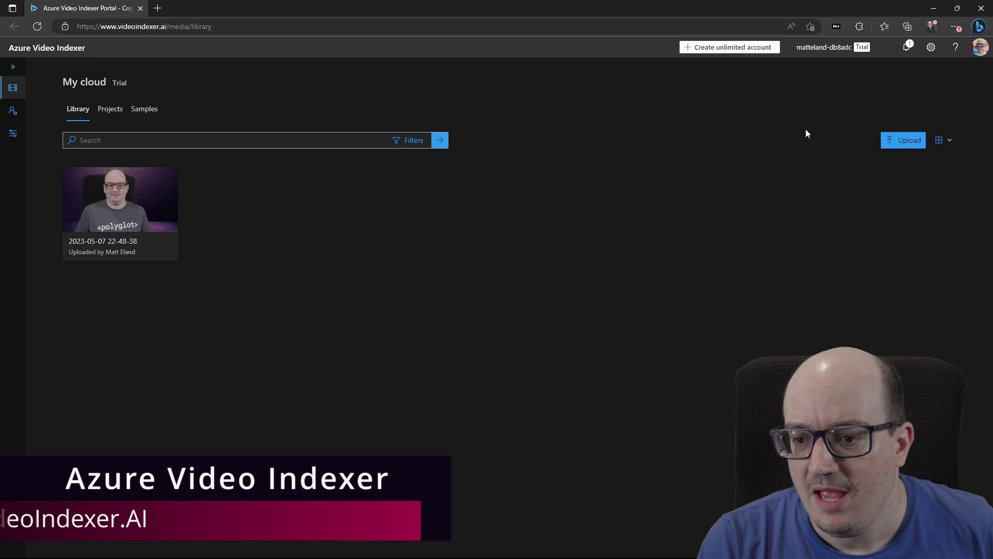
# - Upload the YT_VisionStudio video file with Upload + index, letting indexing run in the background
pyautogui.click(932, 52)
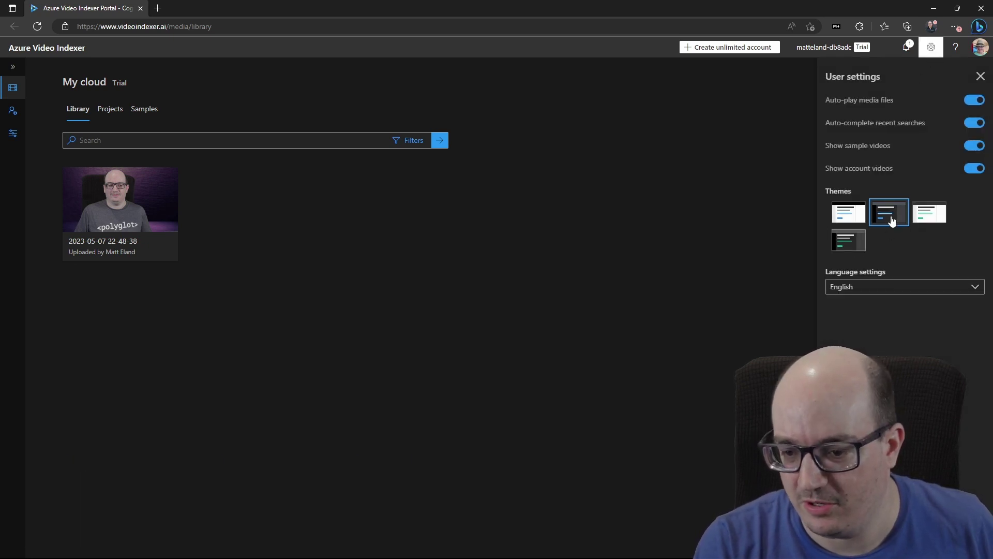
pyautogui.click(929, 51)
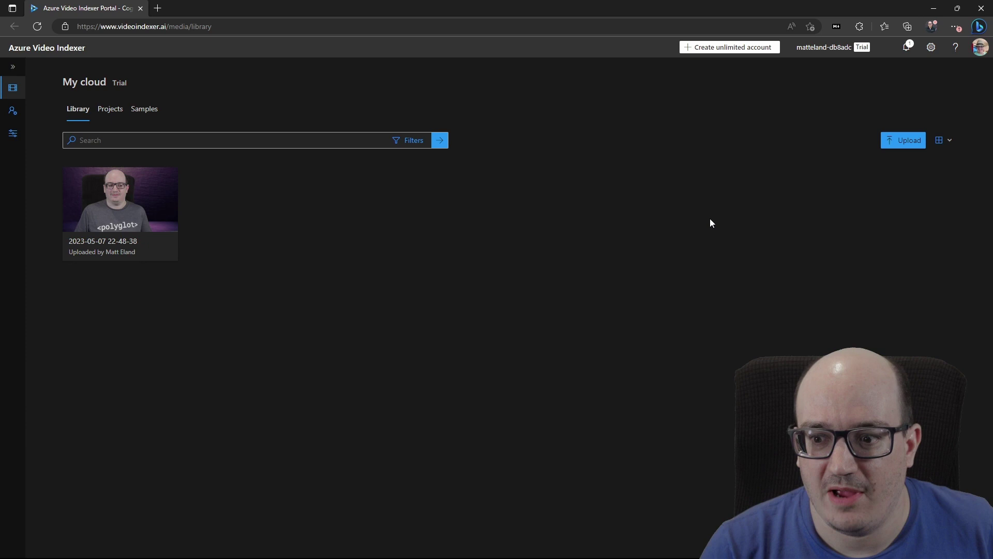
pyautogui.click(904, 141)
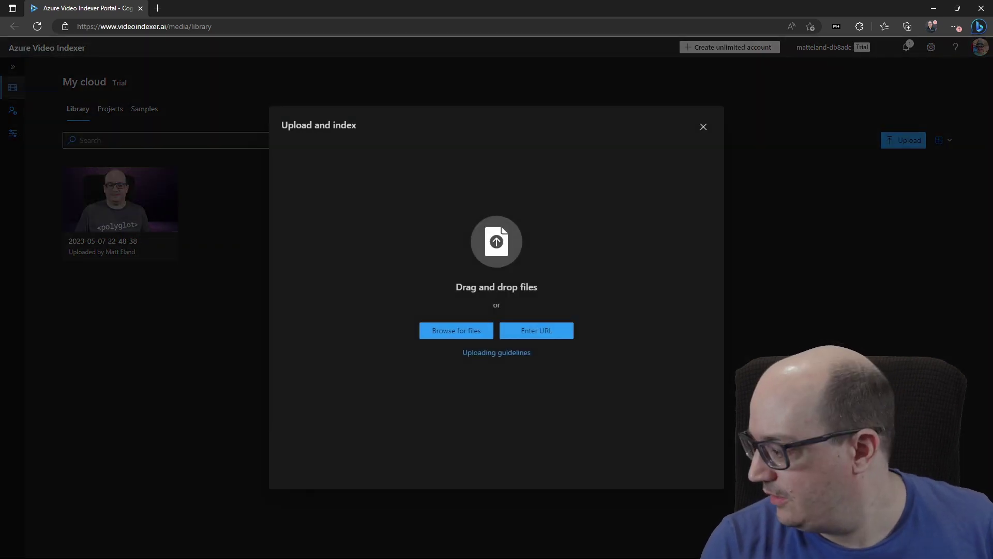
pyautogui.moveTo(0, 259); pyautogui.dragTo(402, 270)
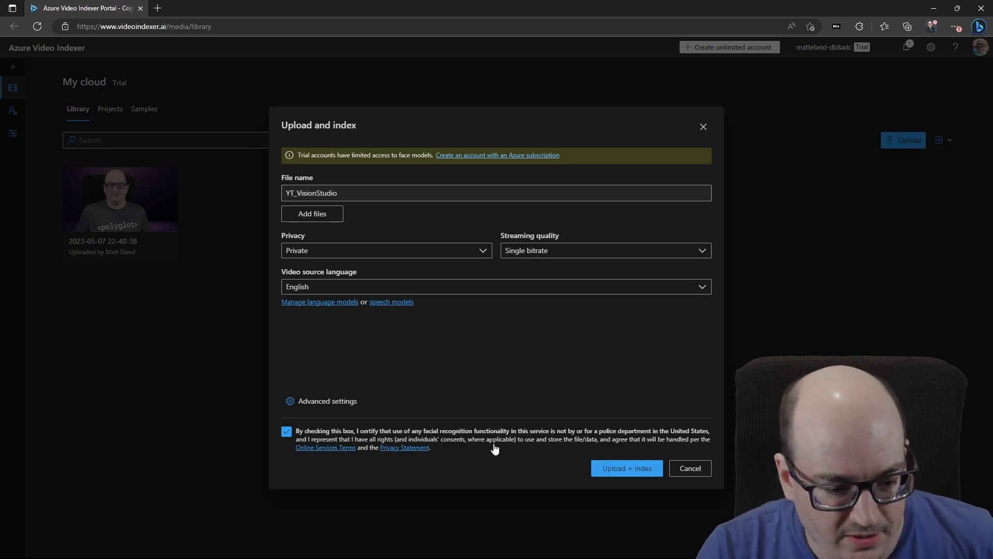
pyautogui.click(625, 469)
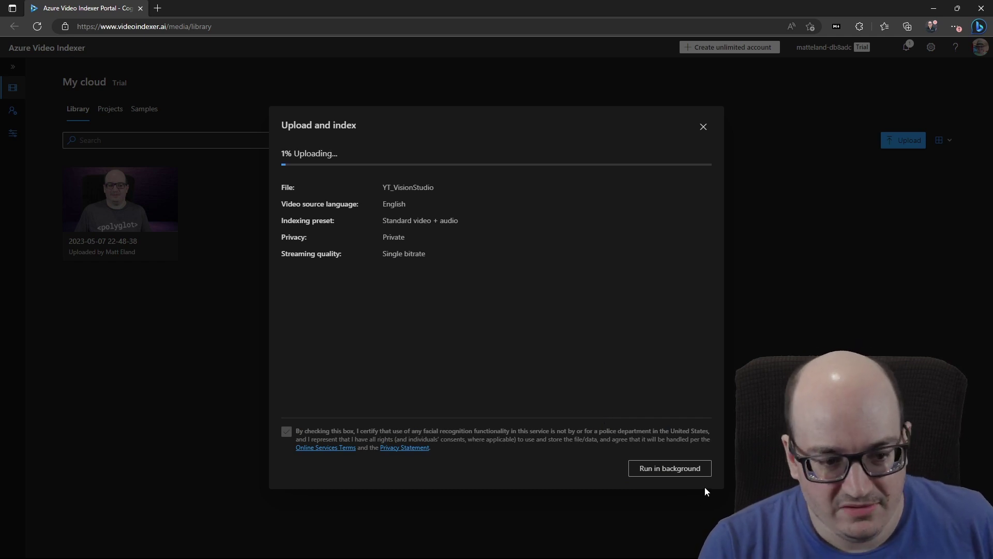
pyautogui.click(651, 468)
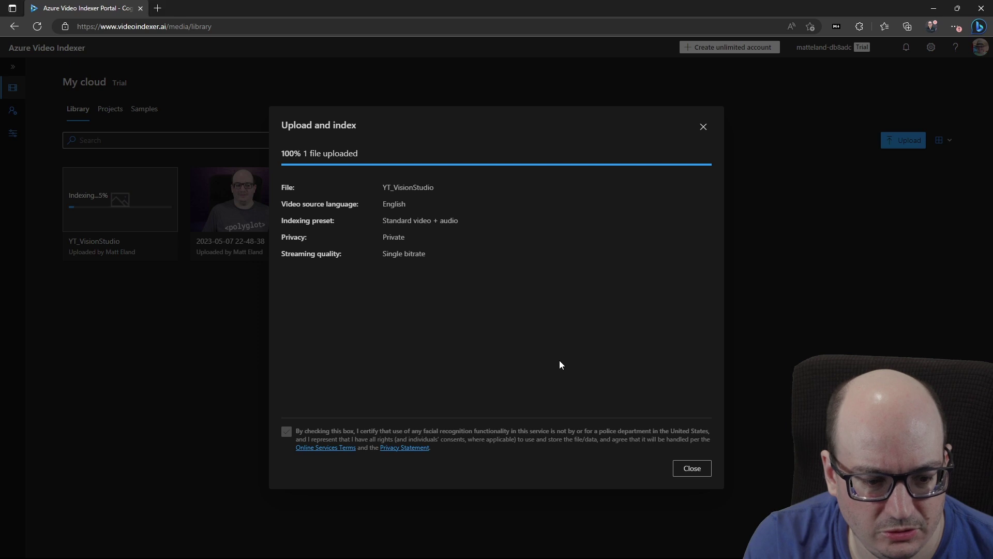
pyautogui.click(683, 468)
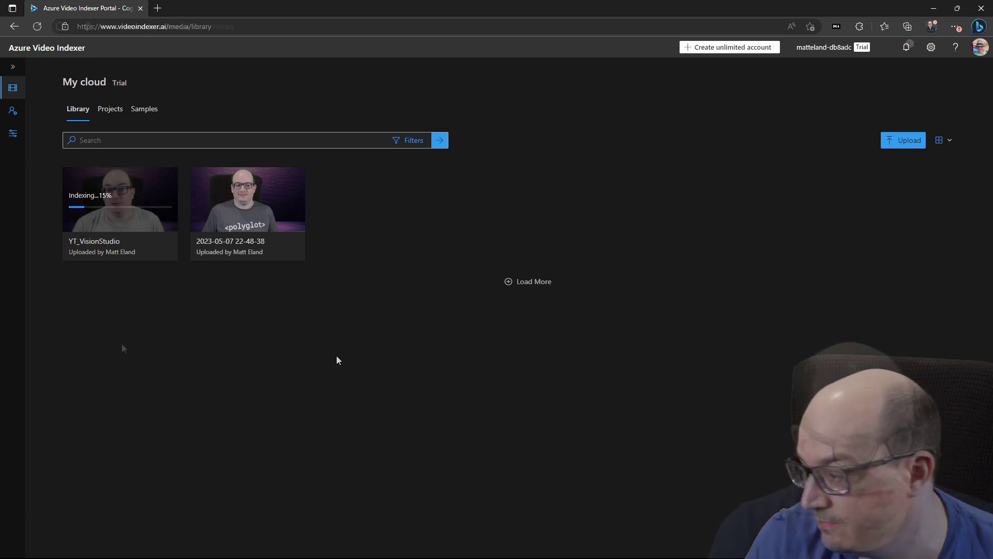
# - Refresh the library to check whether YT_VisionStudio has finished indexing
pyautogui.hotkey('alt', 'Left')
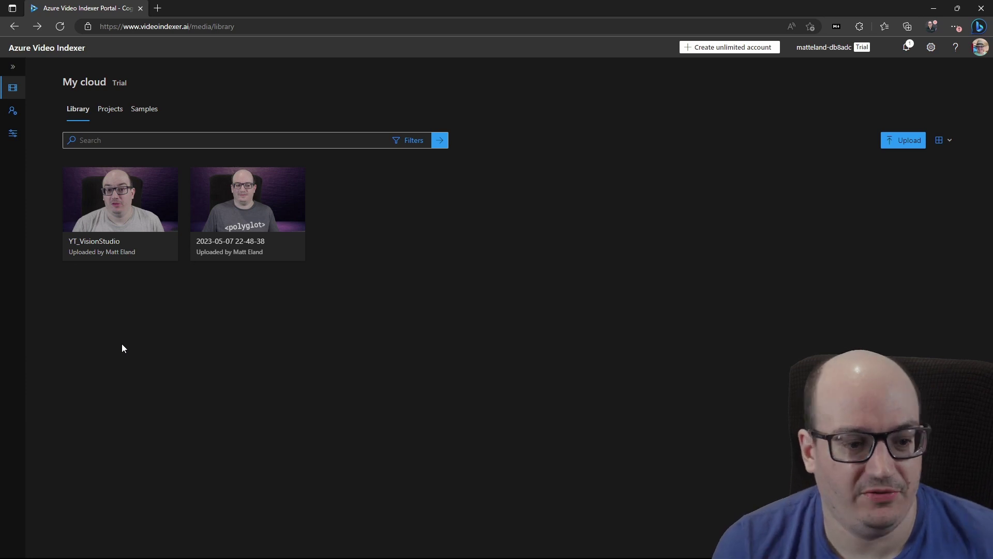
# - Open YT_VisionStudio, play it muted, and seek to the person near the end and around 00:00:59
pyautogui.click(121, 215)
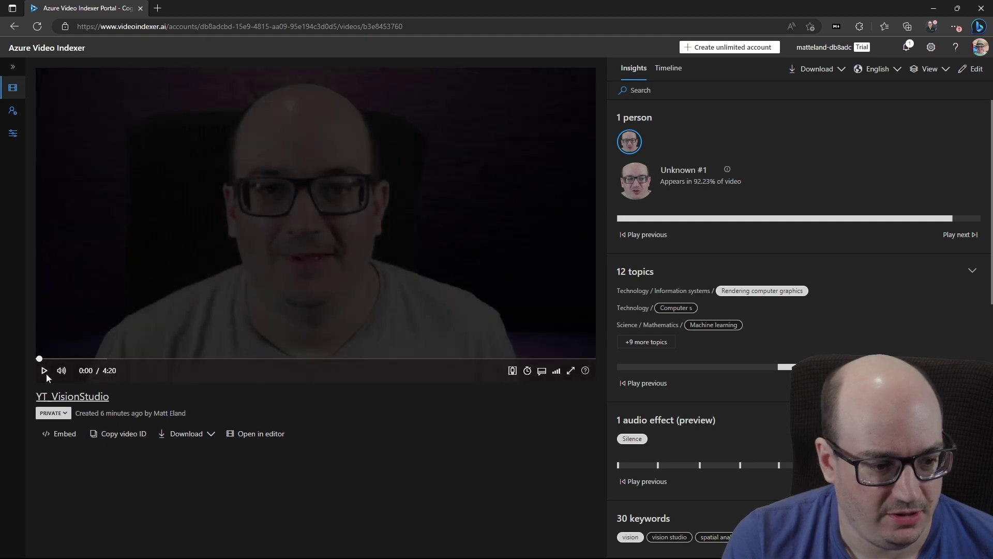
pyautogui.click(61, 370)
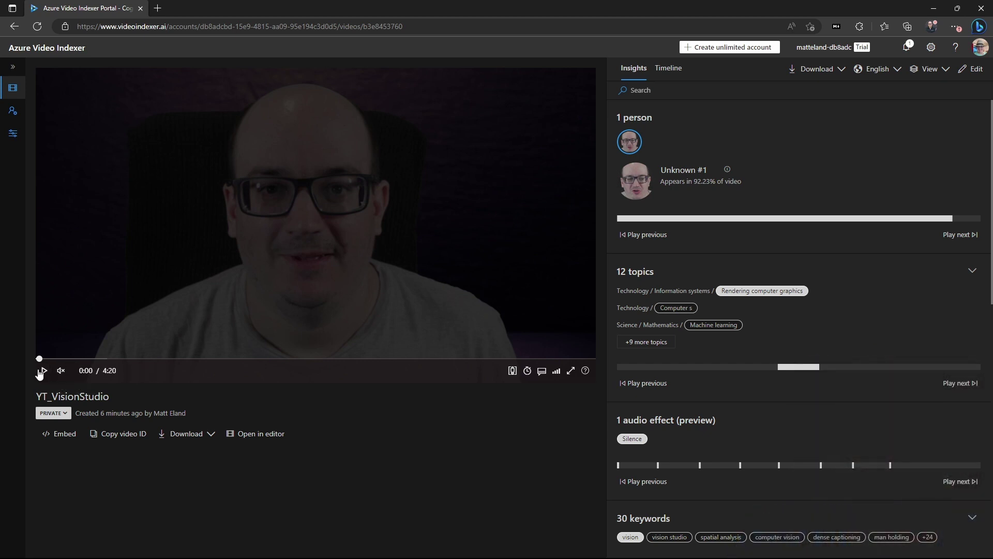
pyautogui.click(43, 370)
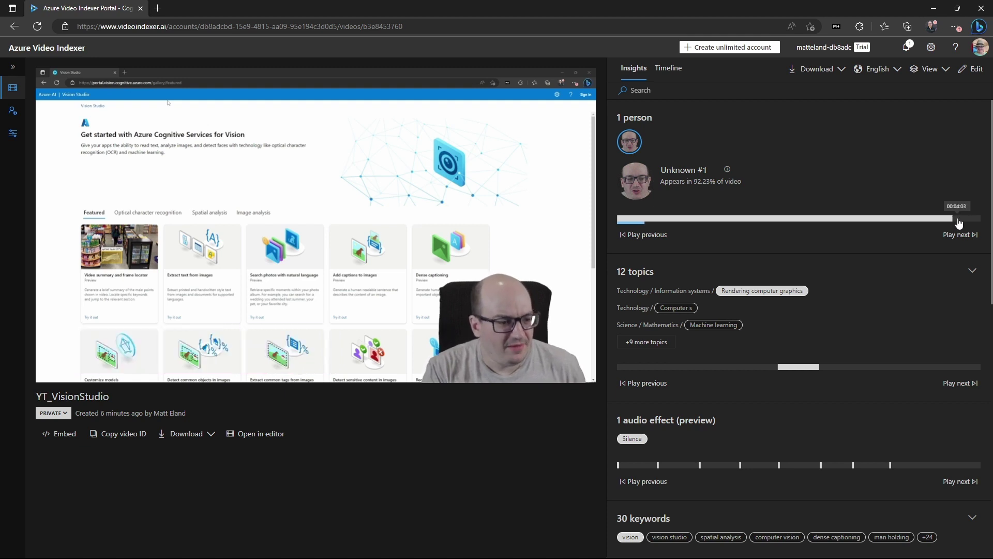
pyautogui.click(959, 223)
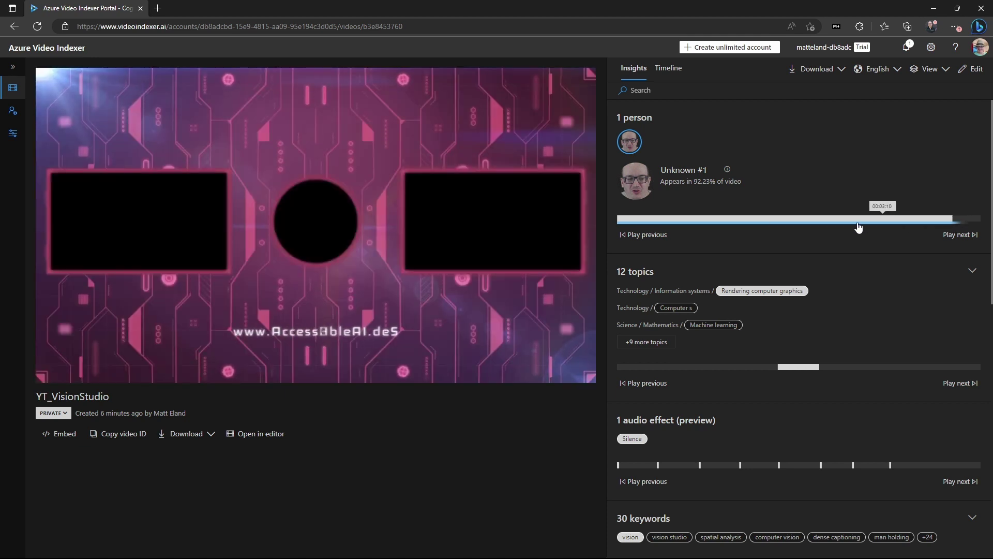
pyautogui.click(700, 222)
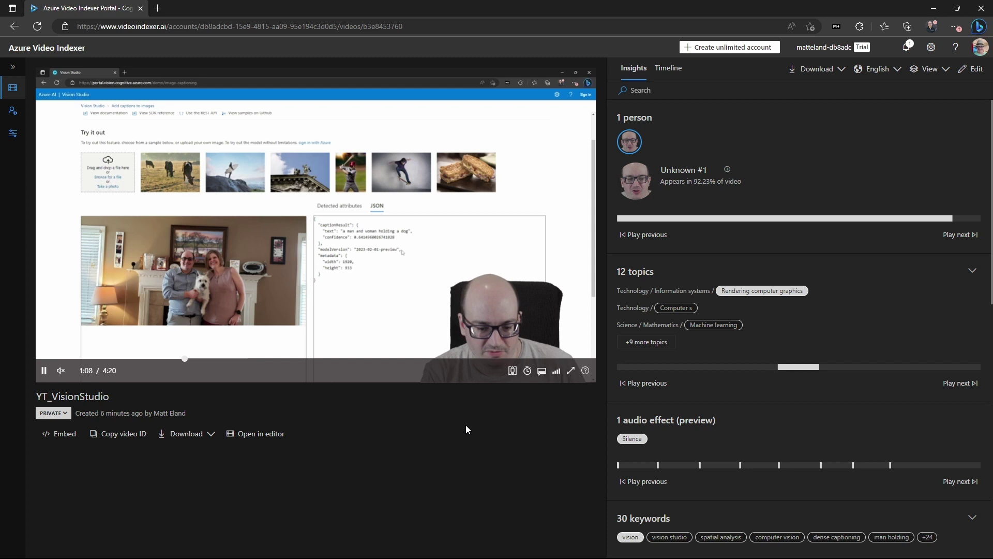
# - Show all 12 topics, then locate the vision studio, spatial analysis, computer vision and dense captioning keywords
pyautogui.scroll(-3, 723, 381)
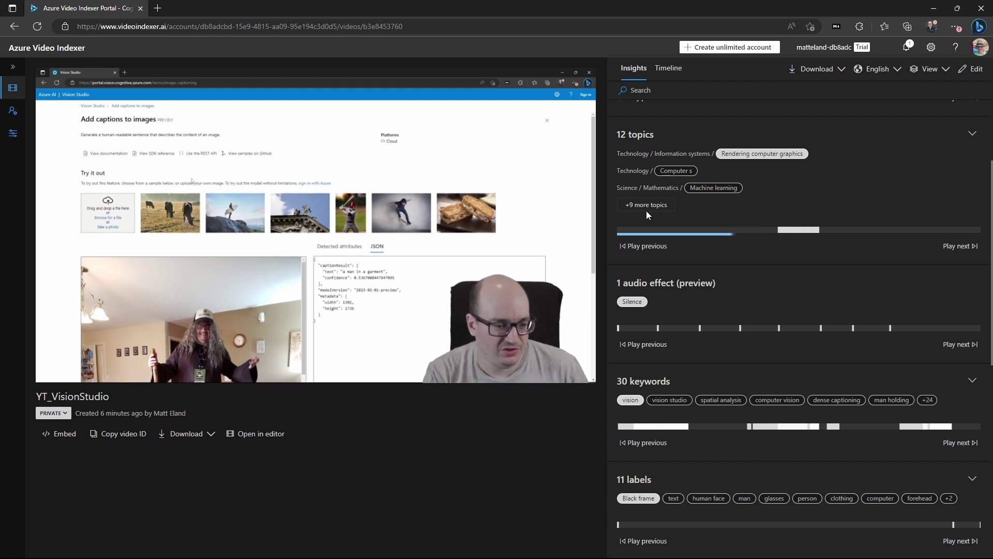
pyautogui.click(646, 206)
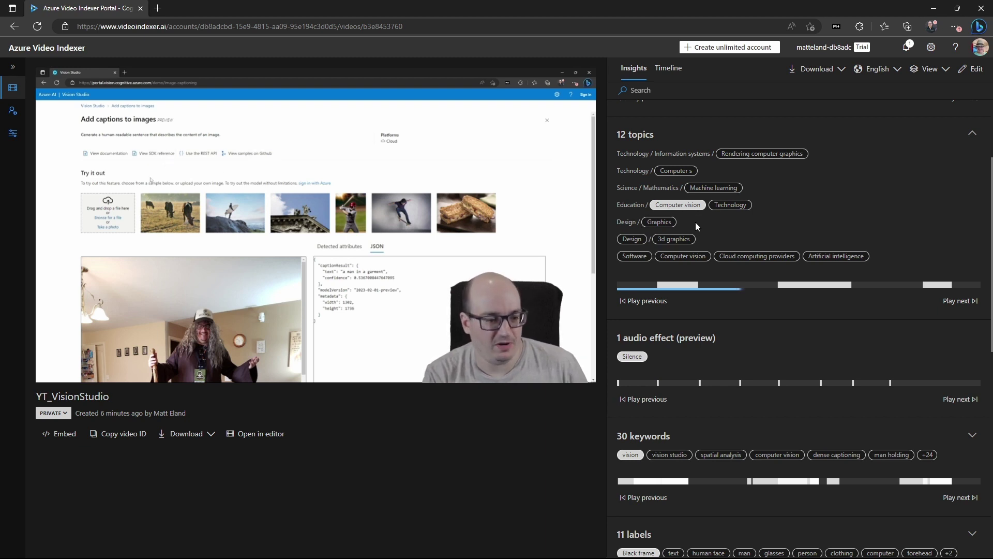
pyautogui.scroll(-5, 717, 234)
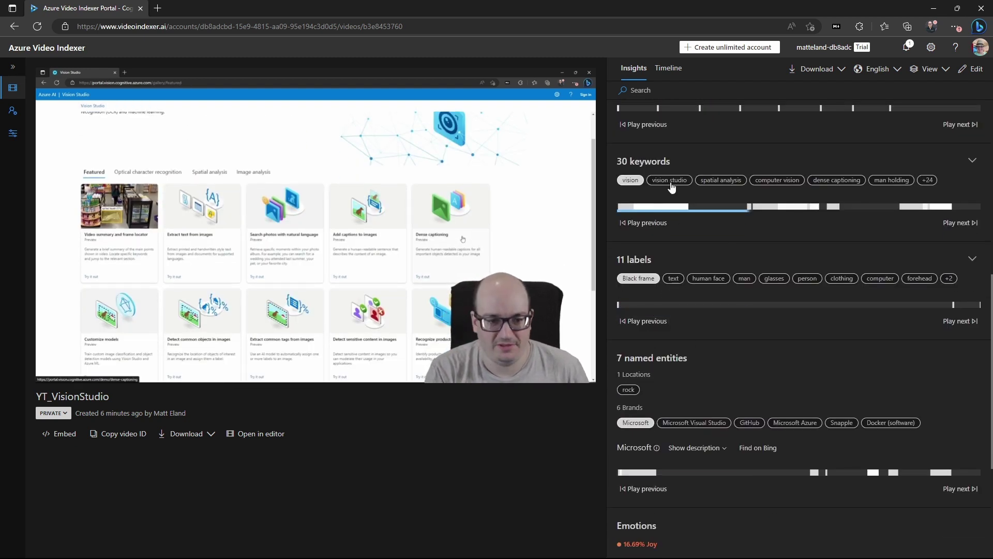
pyautogui.click(671, 183)
pyautogui.click(729, 182)
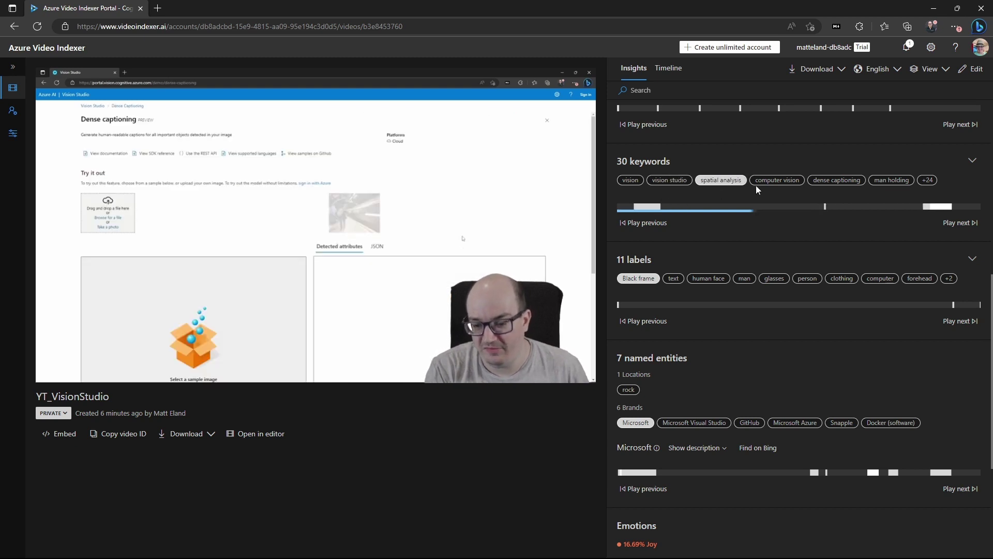
pyautogui.click(760, 183)
pyautogui.click(831, 185)
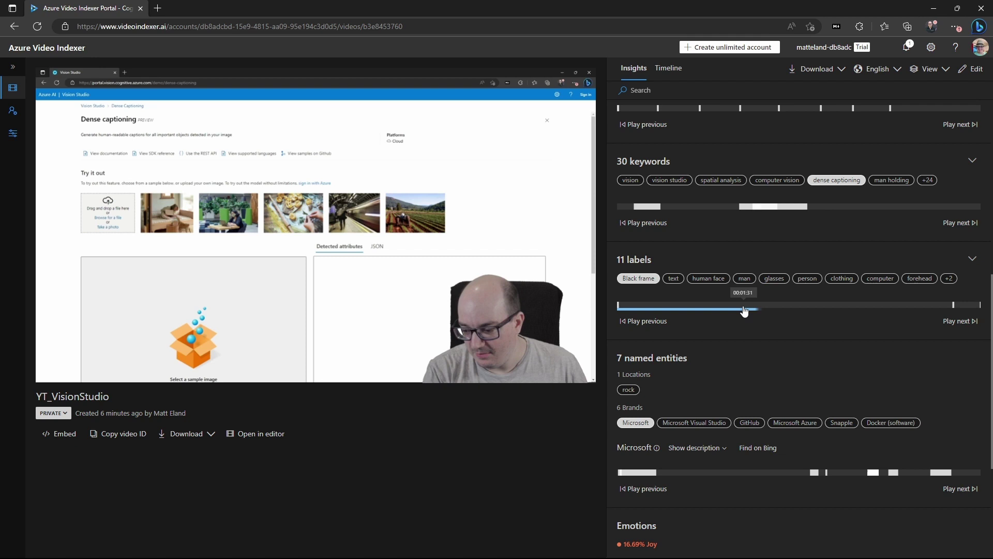
# - Locate the text, human face, man, glasses, person, clothing, computer, forehead labels, then expand +2 for chin
pyautogui.scroll(-1, 647, 338)
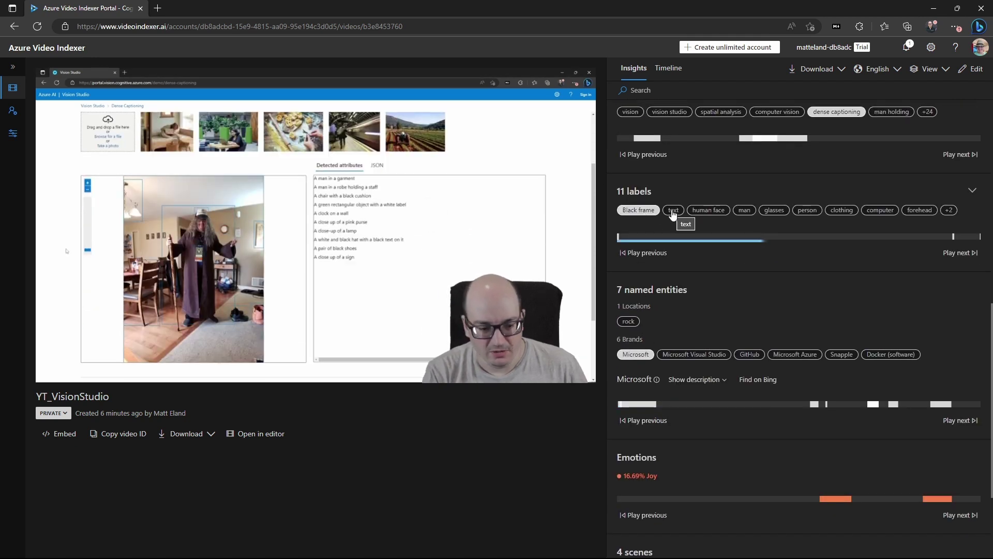
pyautogui.click(673, 211)
pyautogui.click(711, 211)
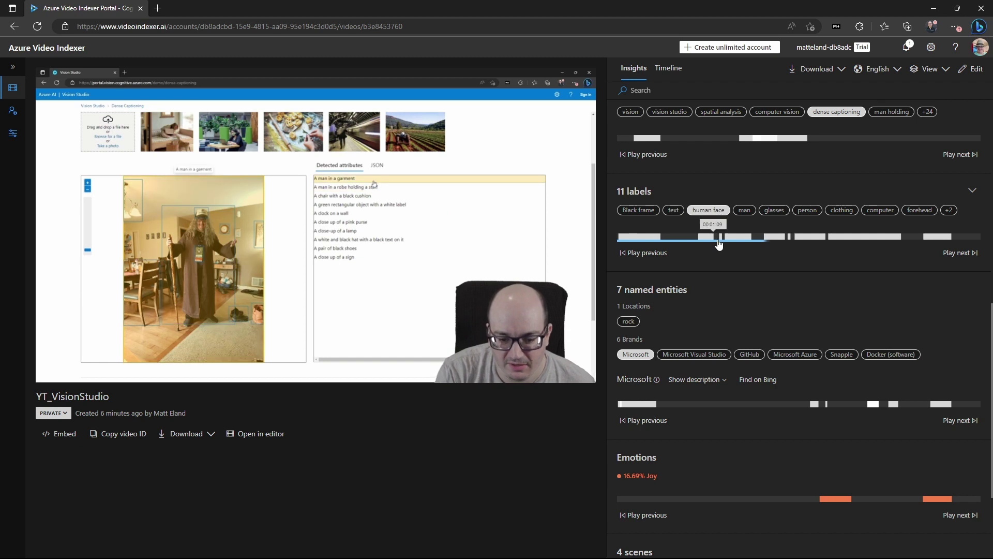
pyautogui.click(745, 210)
pyautogui.click(779, 211)
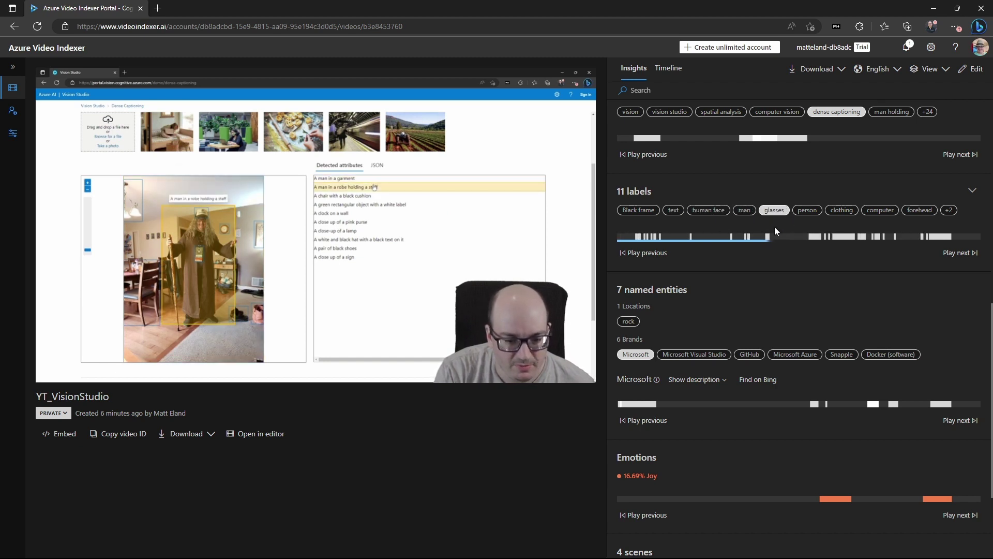
pyautogui.click(808, 211)
pyautogui.click(849, 211)
pyautogui.click(881, 211)
pyautogui.click(919, 212)
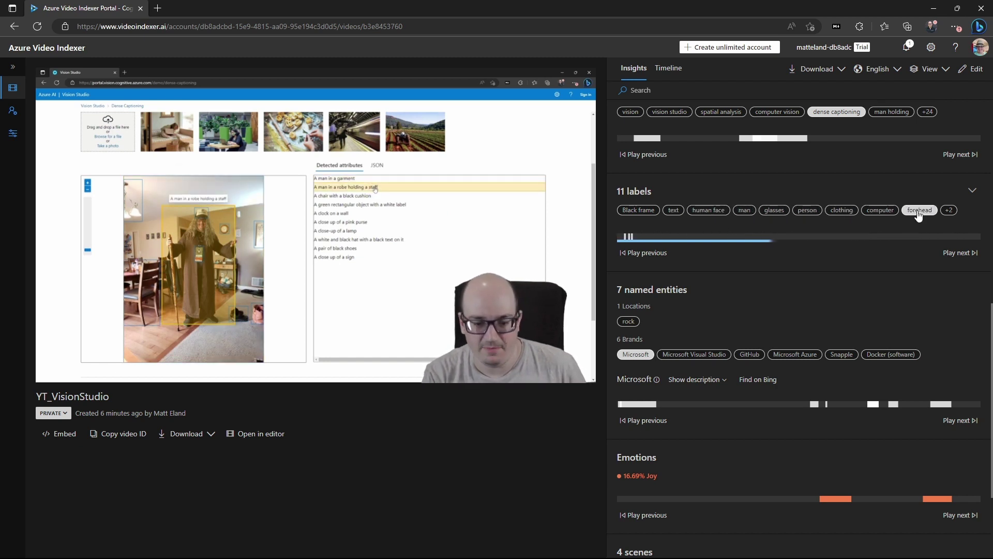
pyautogui.click(948, 210)
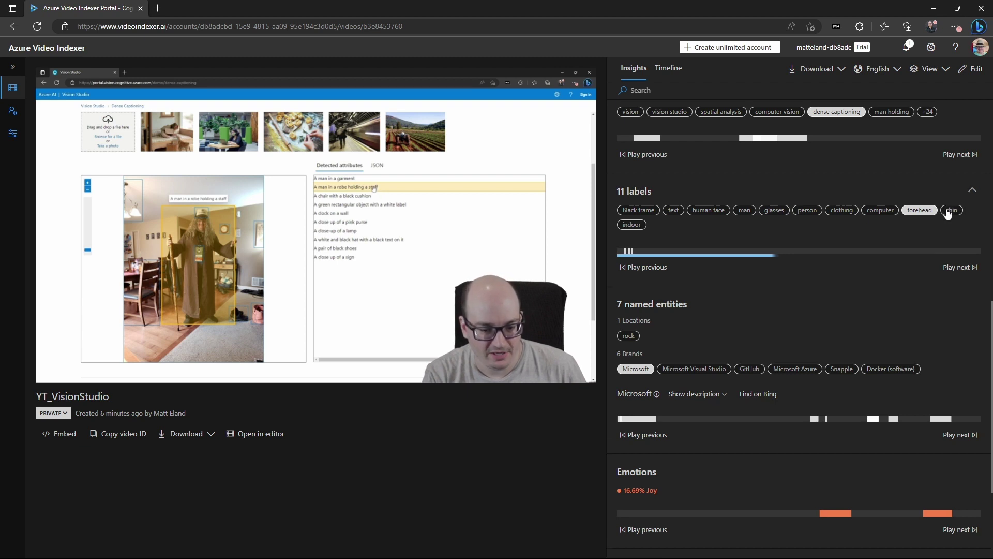
pyautogui.click(951, 212)
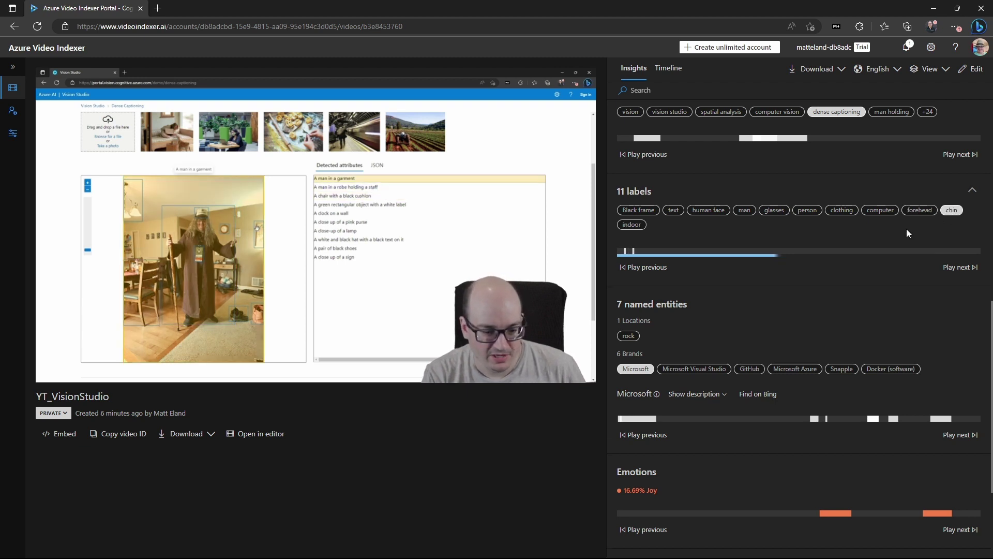
# - Show where the rock location appears and jump playback to its segment
pyautogui.scroll(-3, 729, 312)
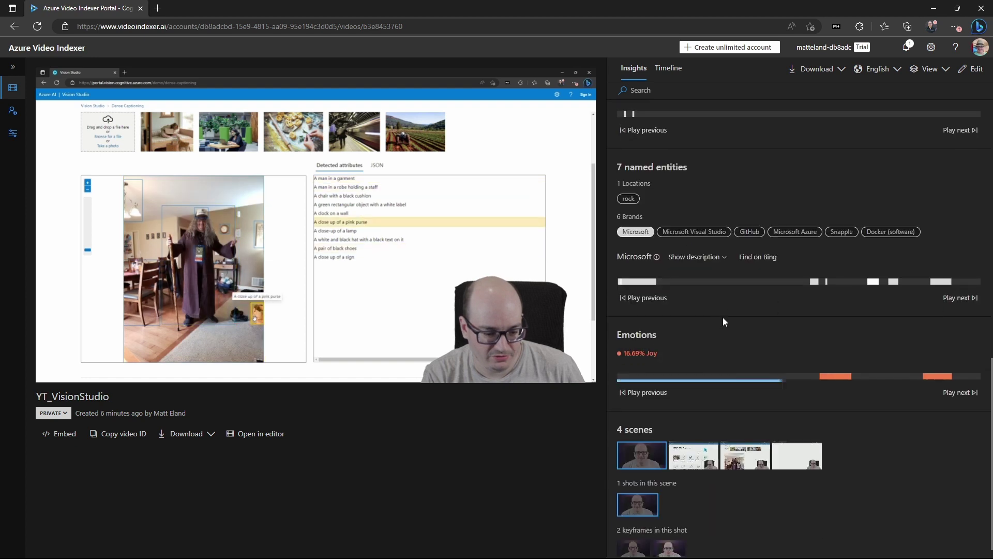
pyautogui.click(632, 200)
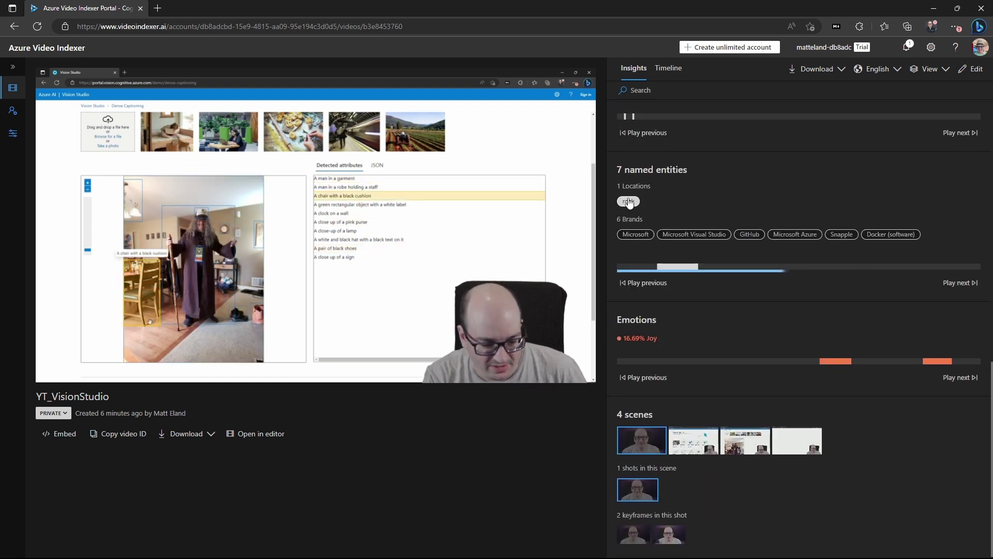
pyautogui.click(658, 267)
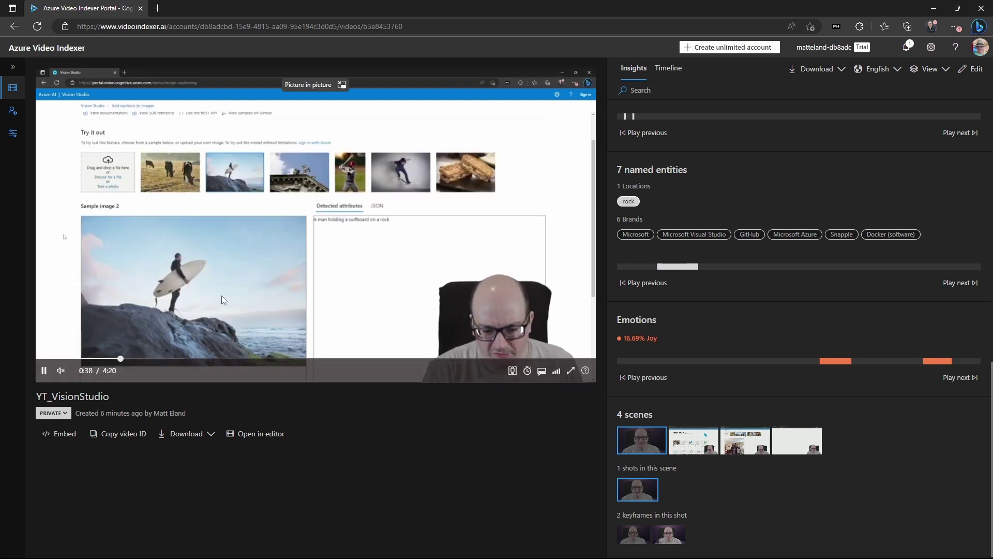
# - Show where the GitHub, Microsoft Azure and Snapple brands appear in the video
pyautogui.click(749, 235)
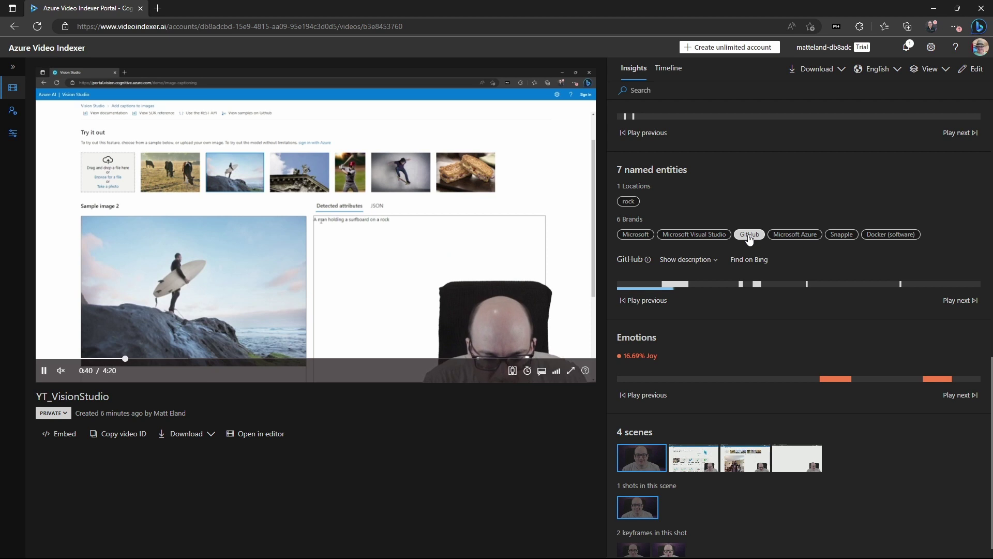
pyautogui.click(795, 235)
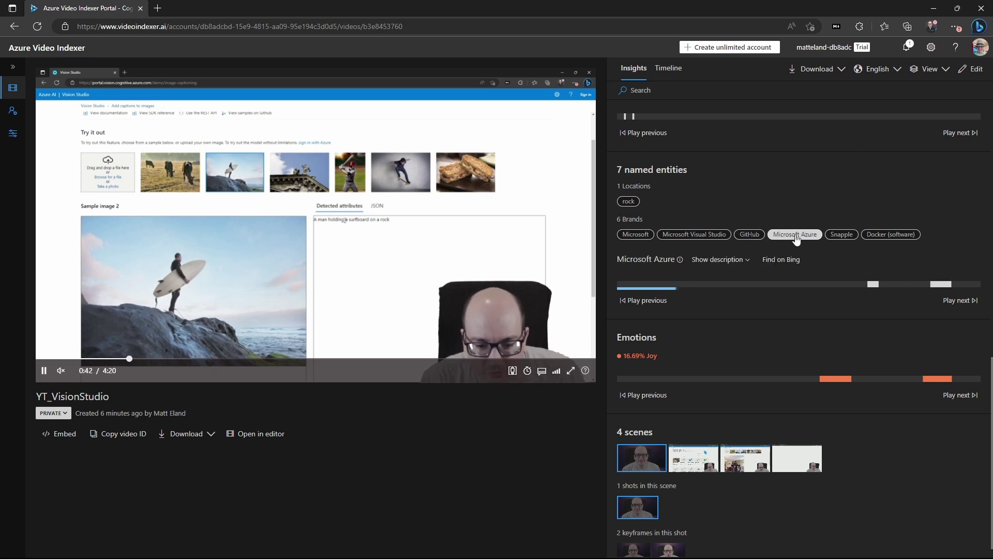
pyautogui.click(854, 237)
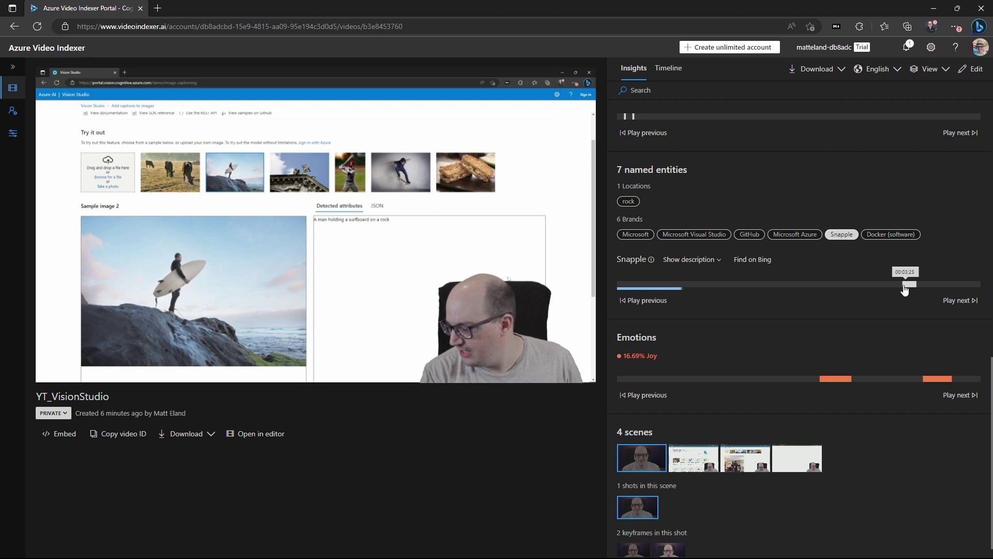
# - Seek to the Joy emotion moments at 00:02:10 and 00:02:33, then show the fourth scene's three shots
pyautogui.scroll(-1, 812, 317)
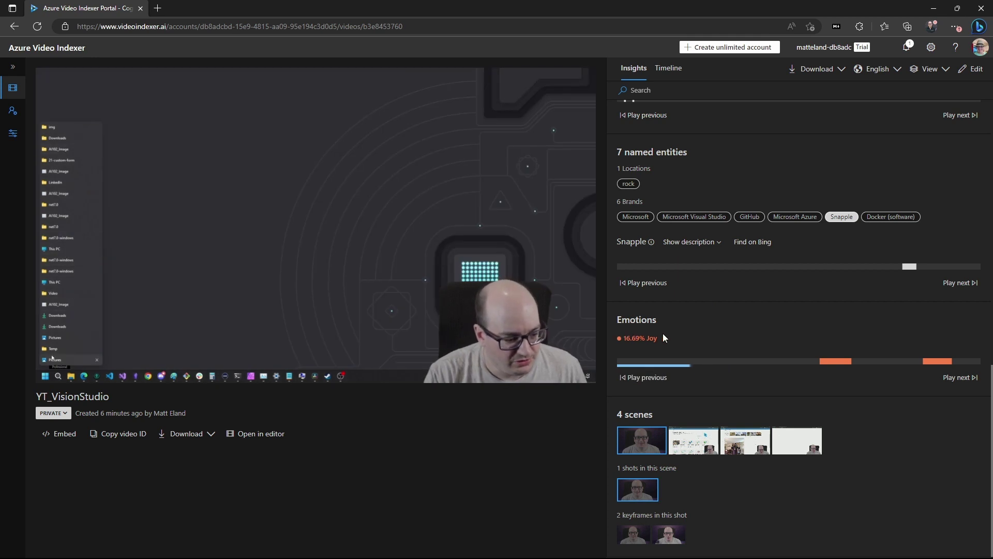
pyautogui.click(800, 366)
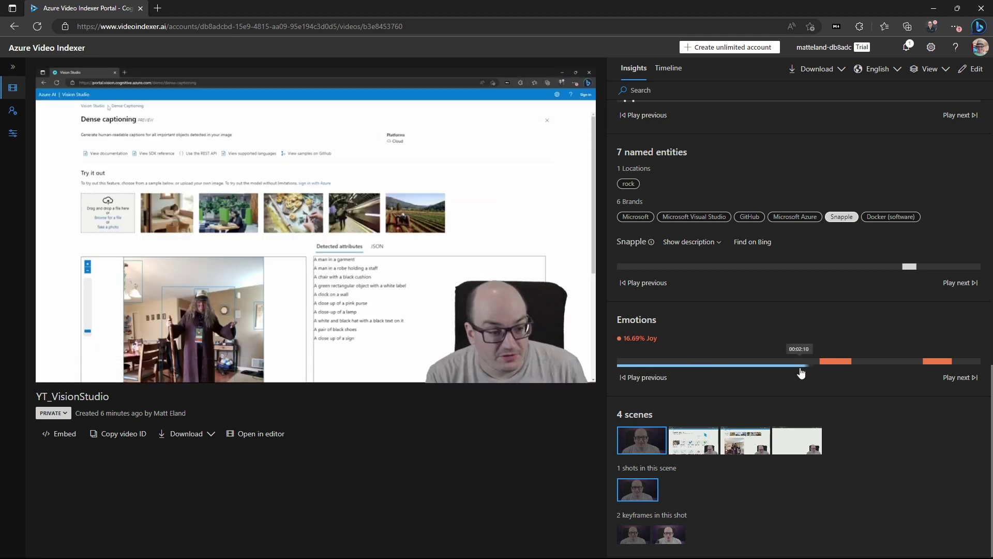
pyautogui.click(835, 369)
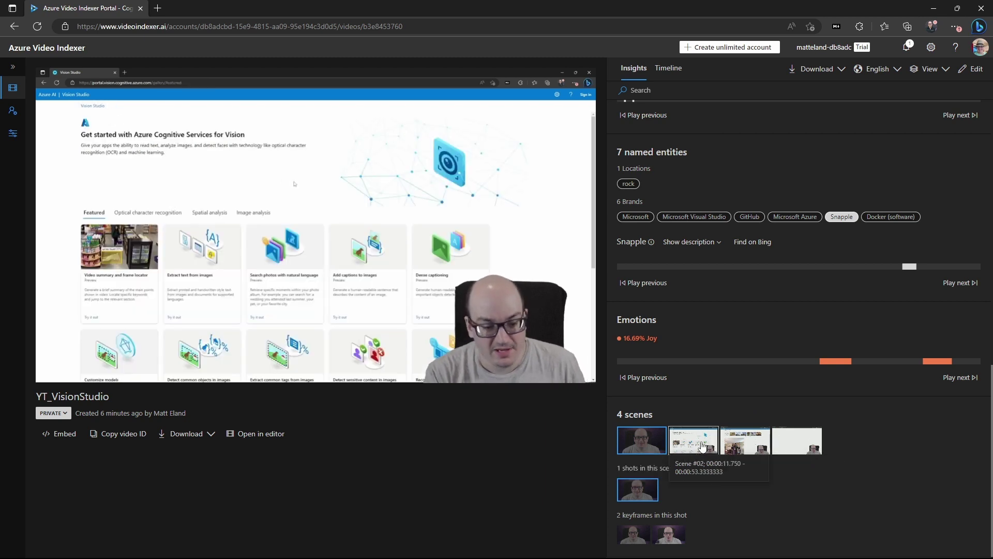
pyautogui.click(808, 447)
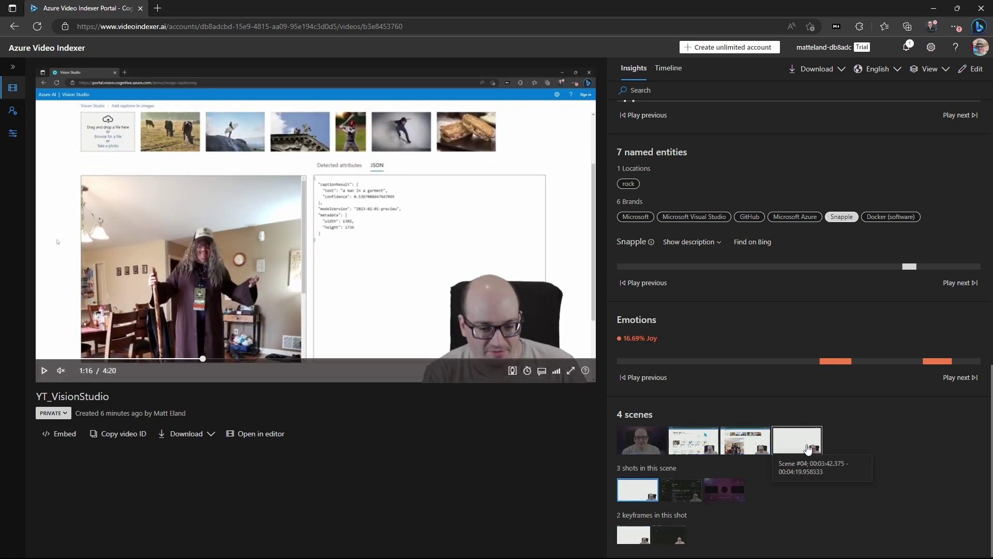